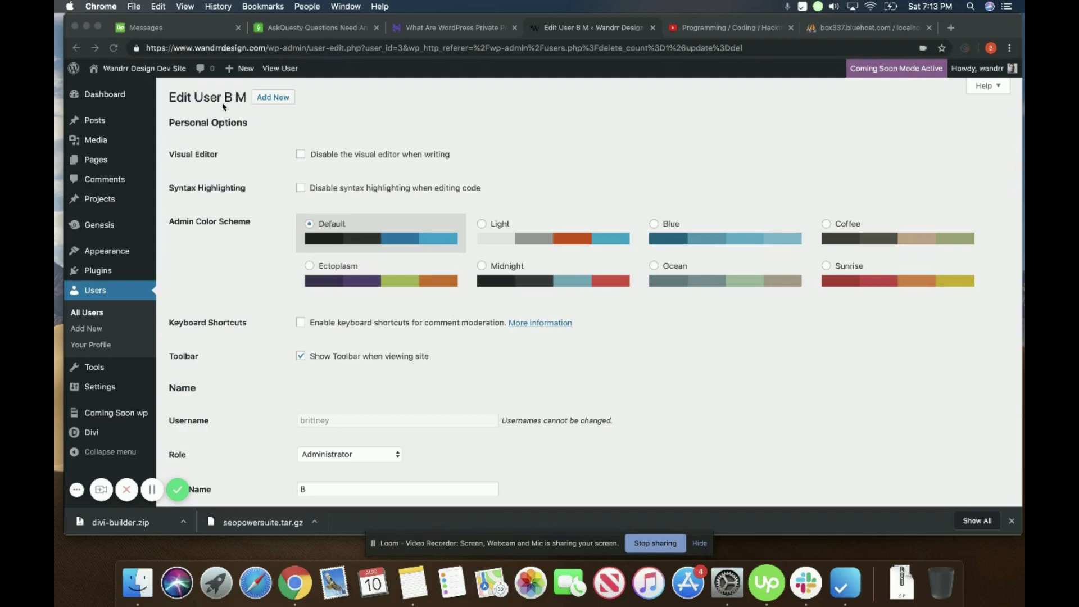
# Step: Go back to All Users, which lists two Administrator accounts
pyautogui.click(95, 291)
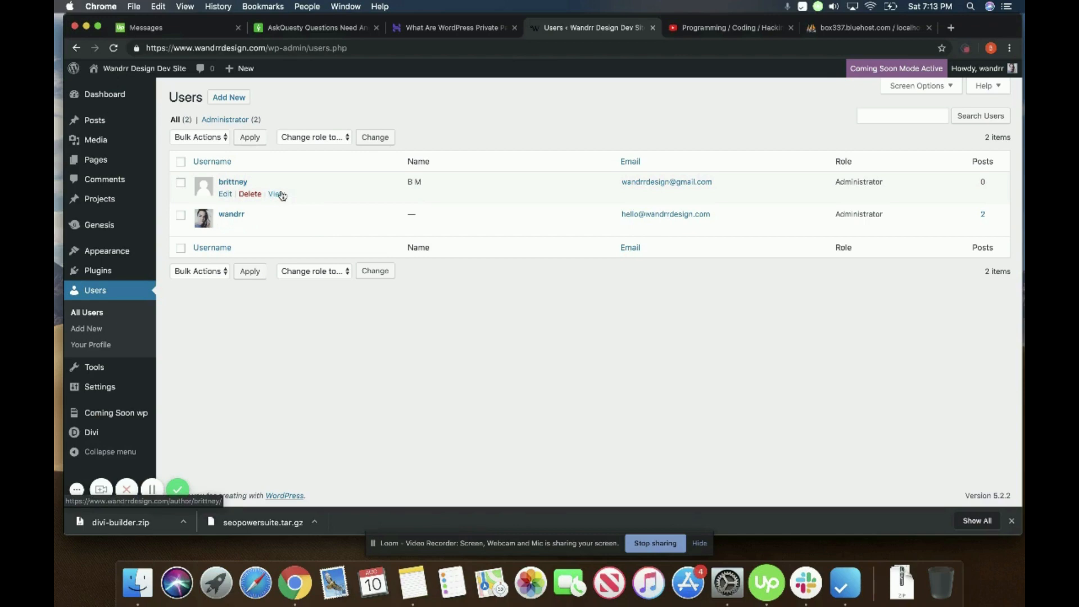
# Step: Start a new user and enter its username and the new user's e-mail address
pyautogui.click(235, 100)
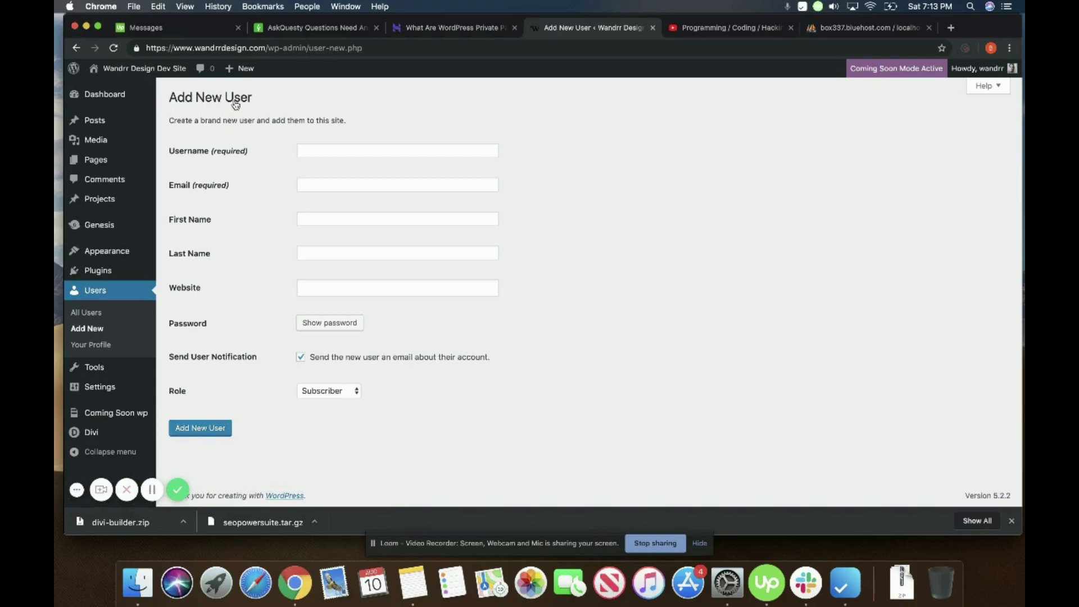
pyautogui.click(329, 151)
pyautogui.write('unicorn')
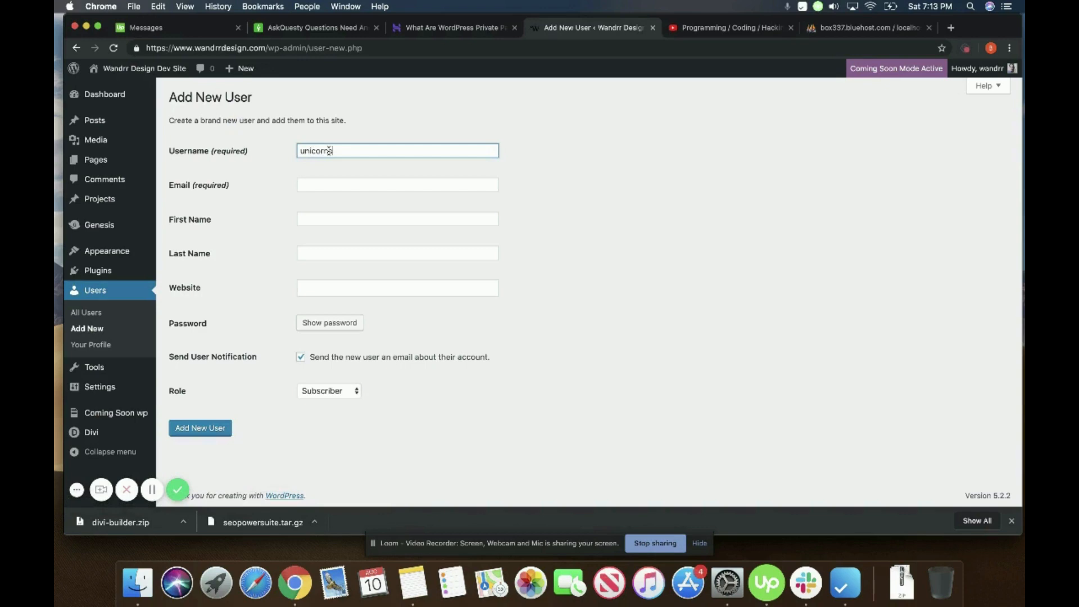
pyautogui.press('Tab')
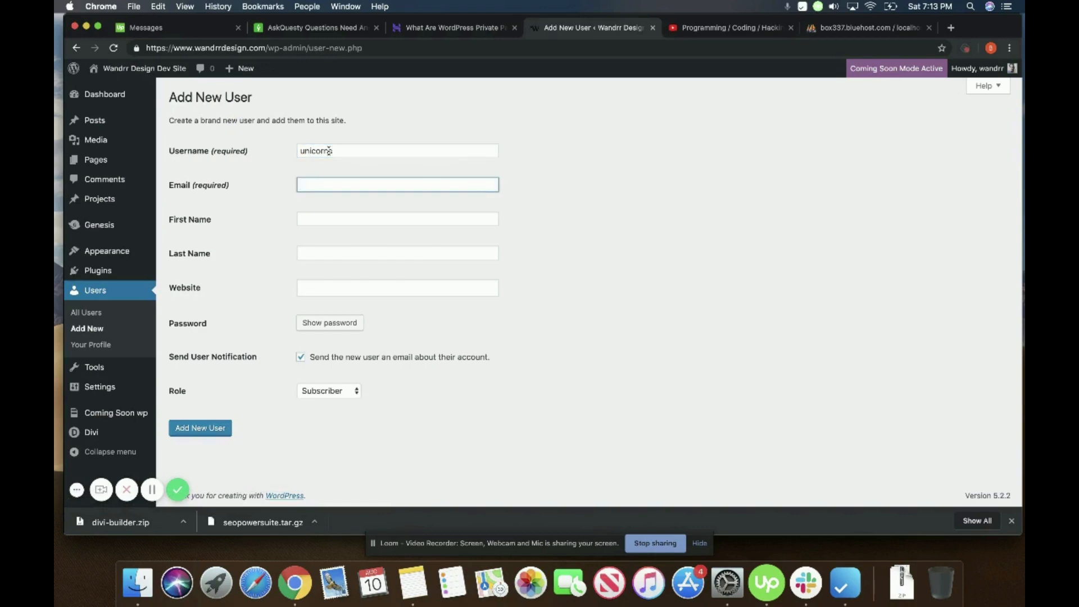
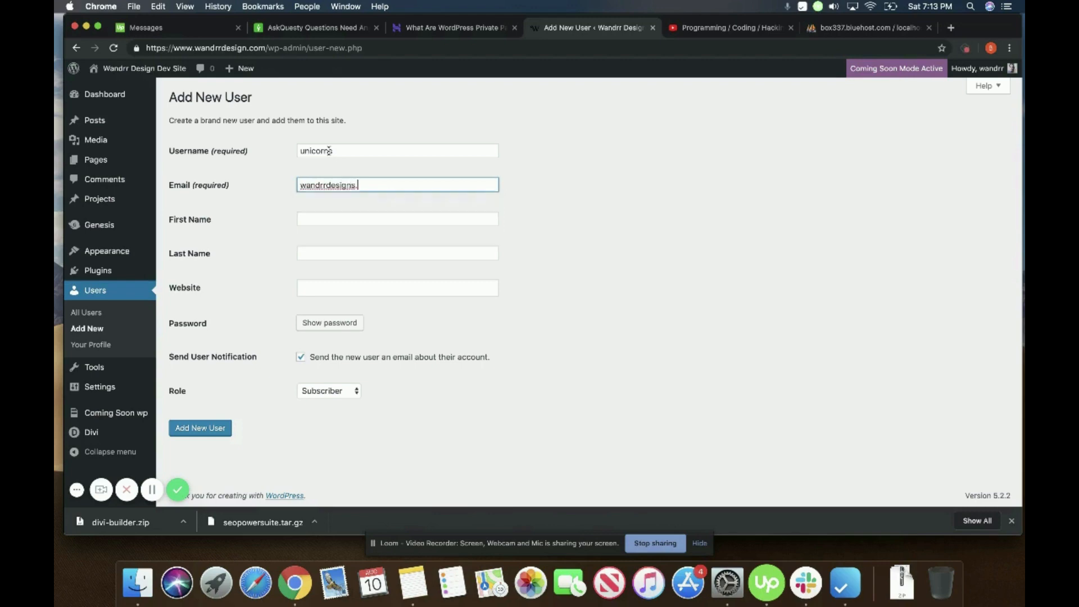
pyautogui.click(577, 230)
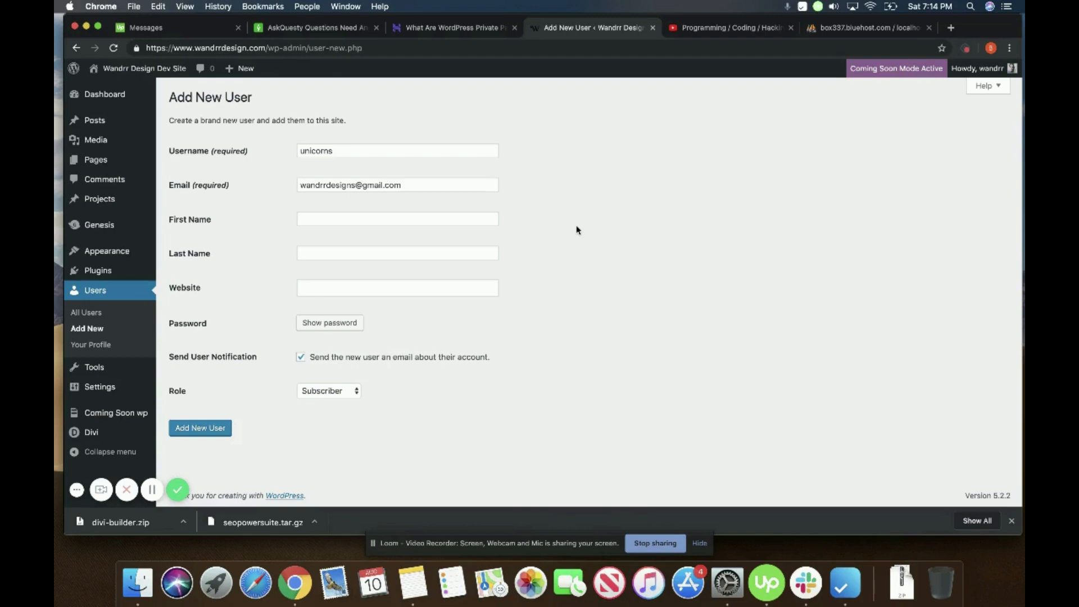
pyautogui.tripleClick(449, 183)
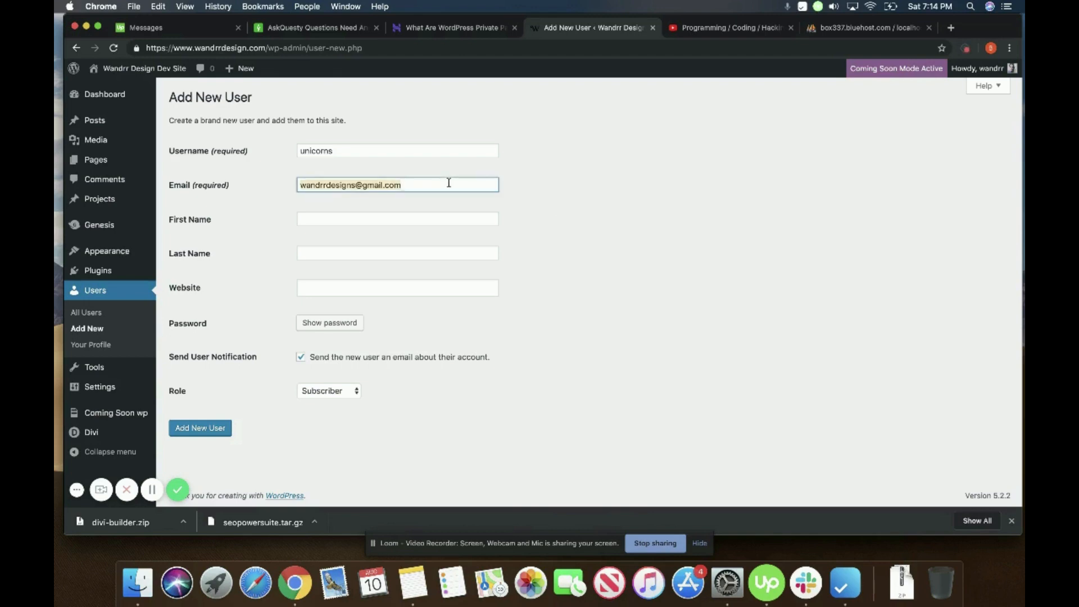
pyautogui.write('ughever')
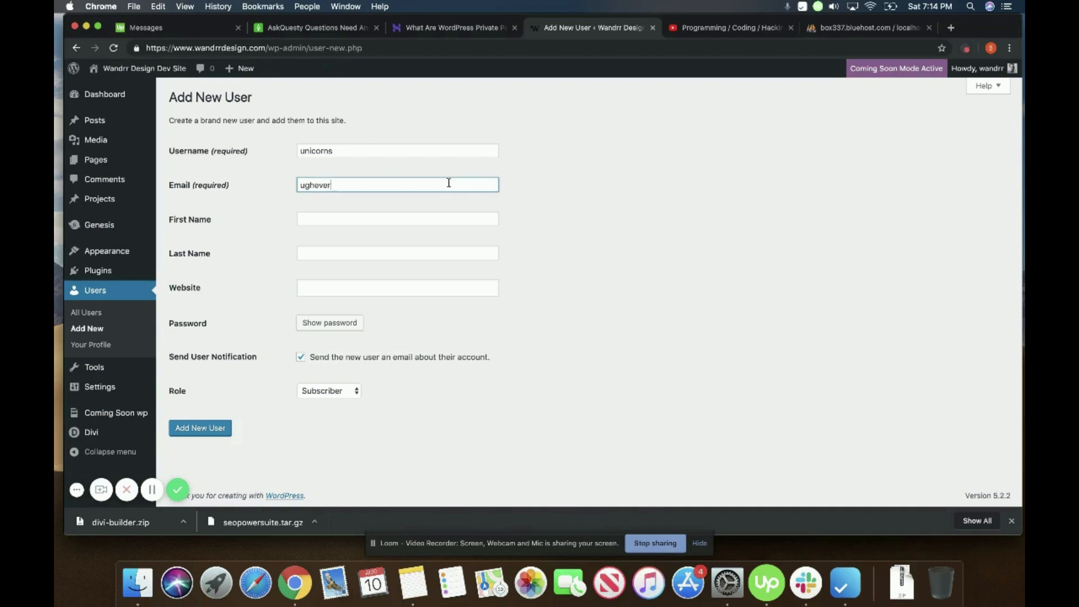
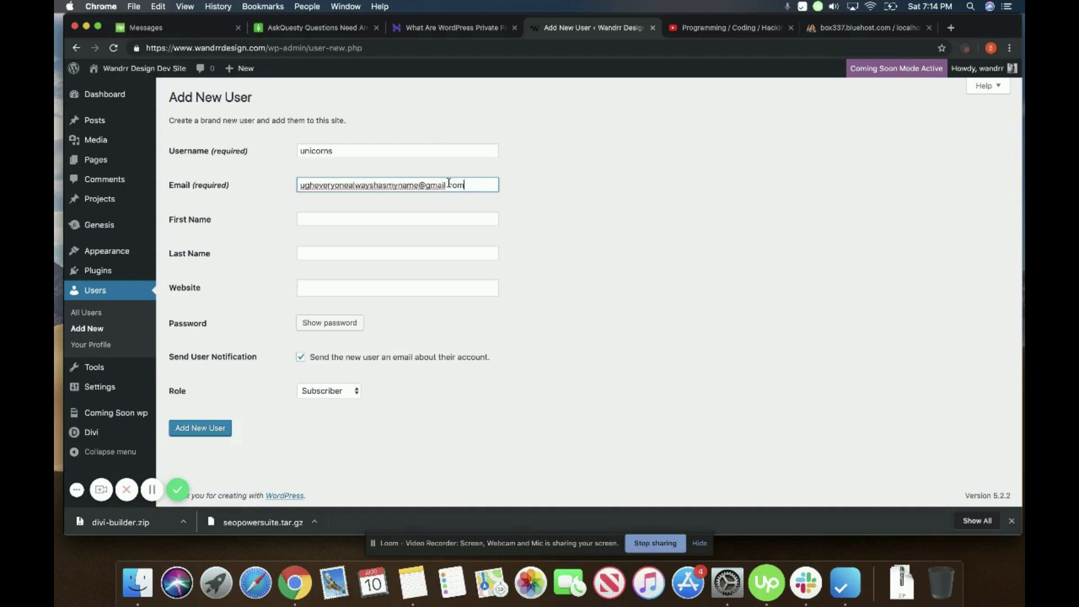
# Step: Fill in the first and last name, set the role to Administrator, and create the user
pyautogui.press('Tab')
pyautogui.write('Britt')
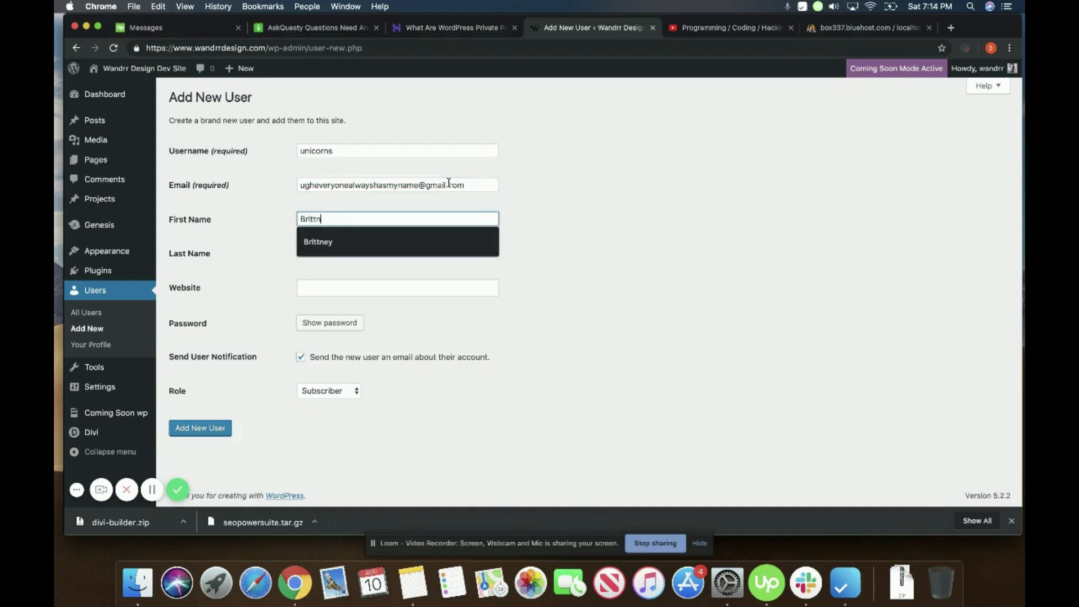
pyautogui.press('Tab')
pyautogui.write('M')
pyautogui.press('Tab')
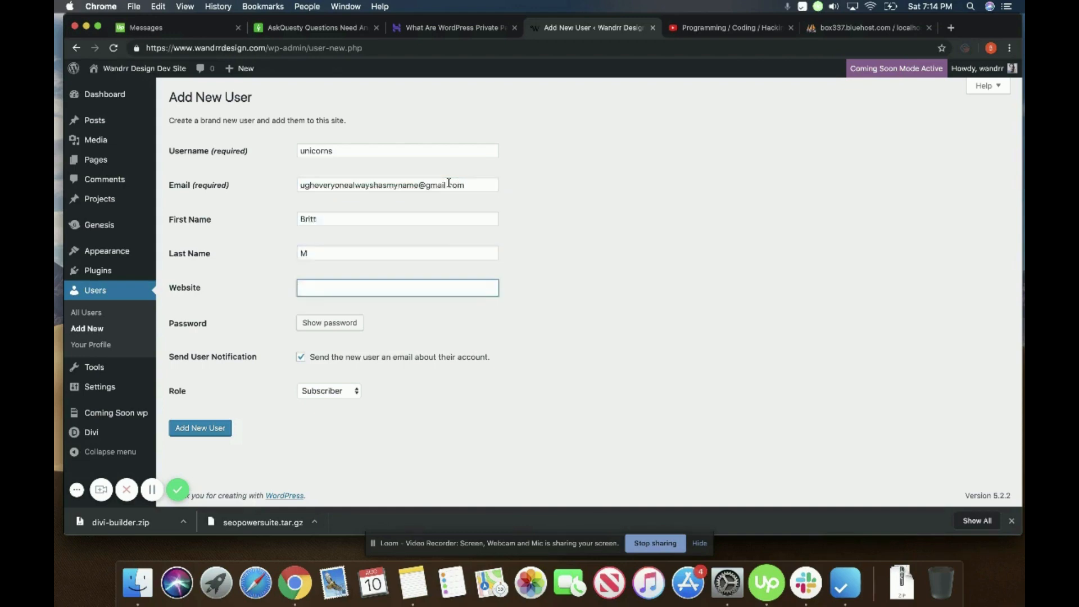
pyautogui.click(343, 393)
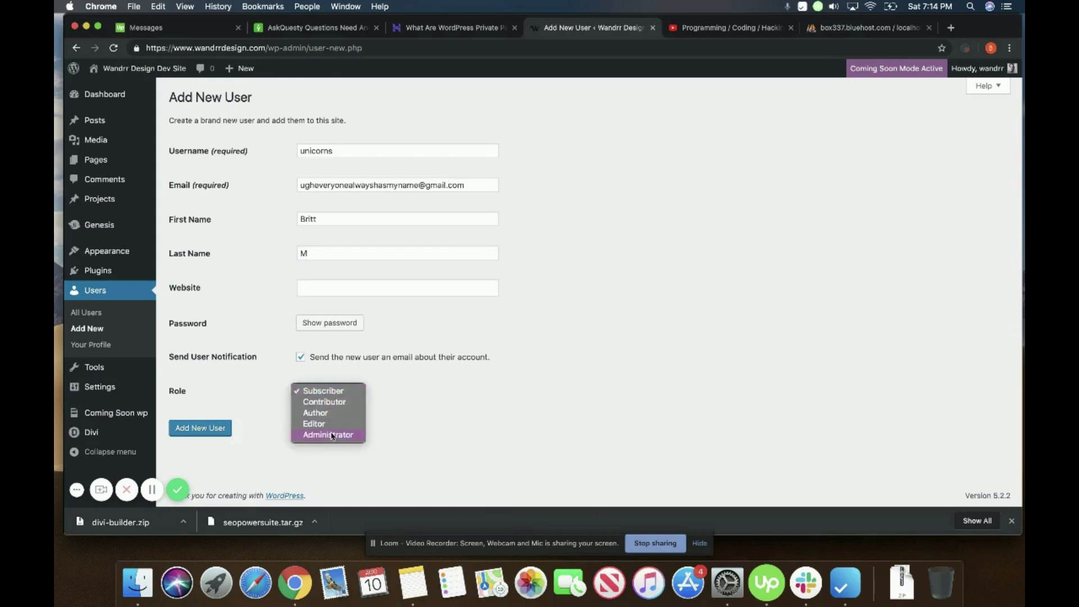
pyautogui.click(332, 435)
pyautogui.click(219, 437)
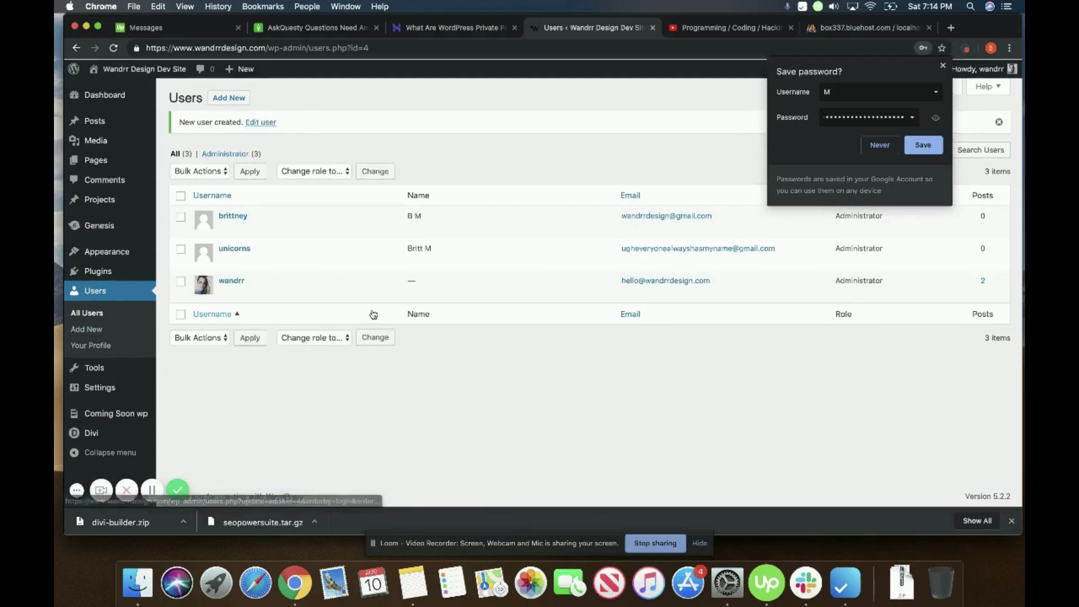
# Step: Dismiss the save-password prompt and choose Delete on the old user account (#3)
pyautogui.click(880, 147)
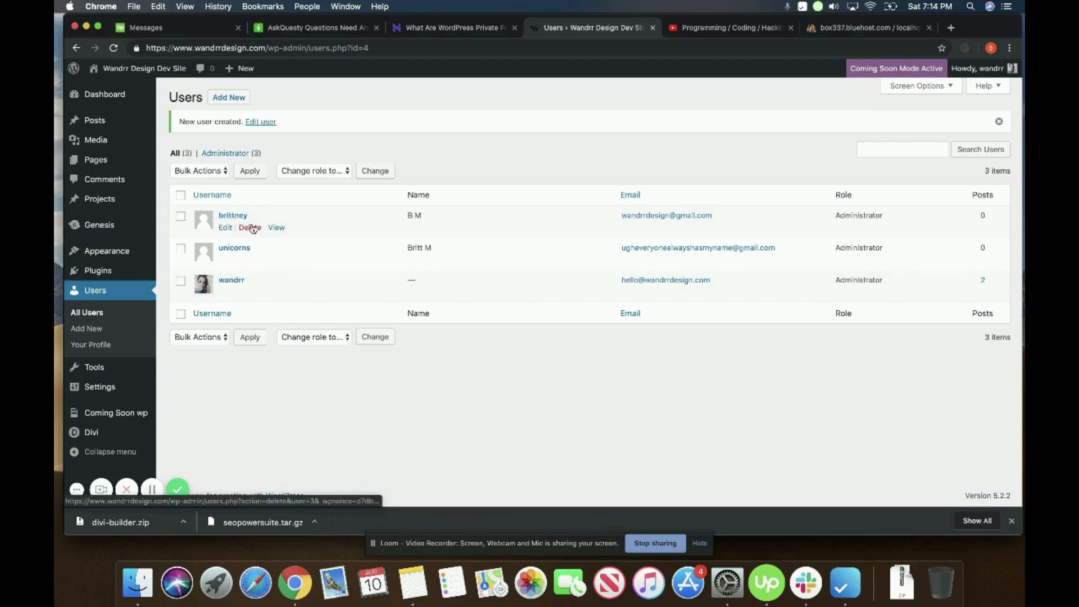
pyautogui.click(254, 230)
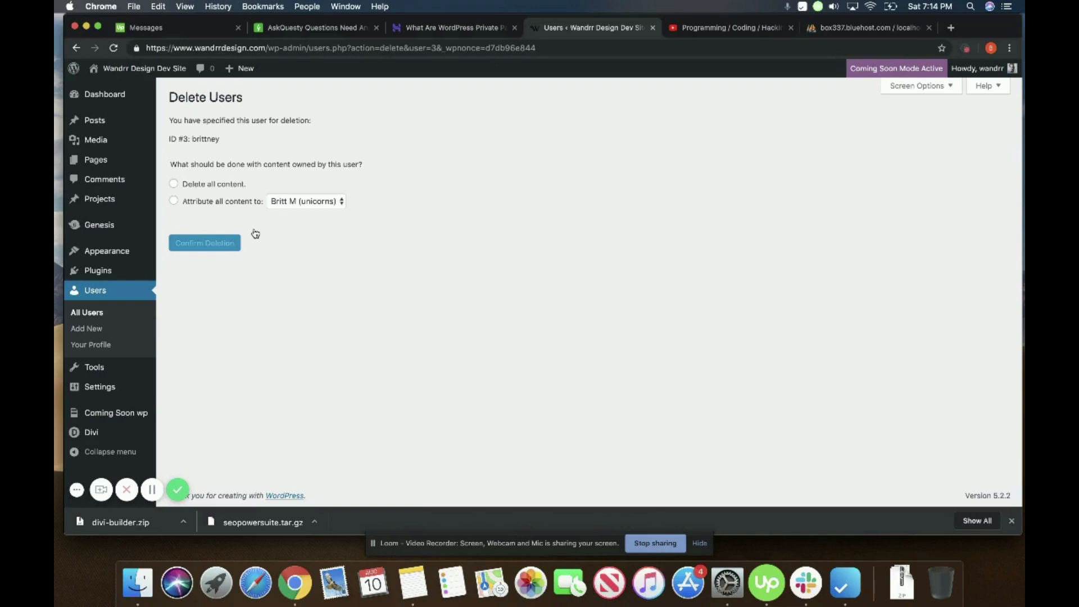
# Step: Attribute all the old user's content to the new administrator and confirm the deletion
pyautogui.click(174, 201)
pyautogui.click(329, 205)
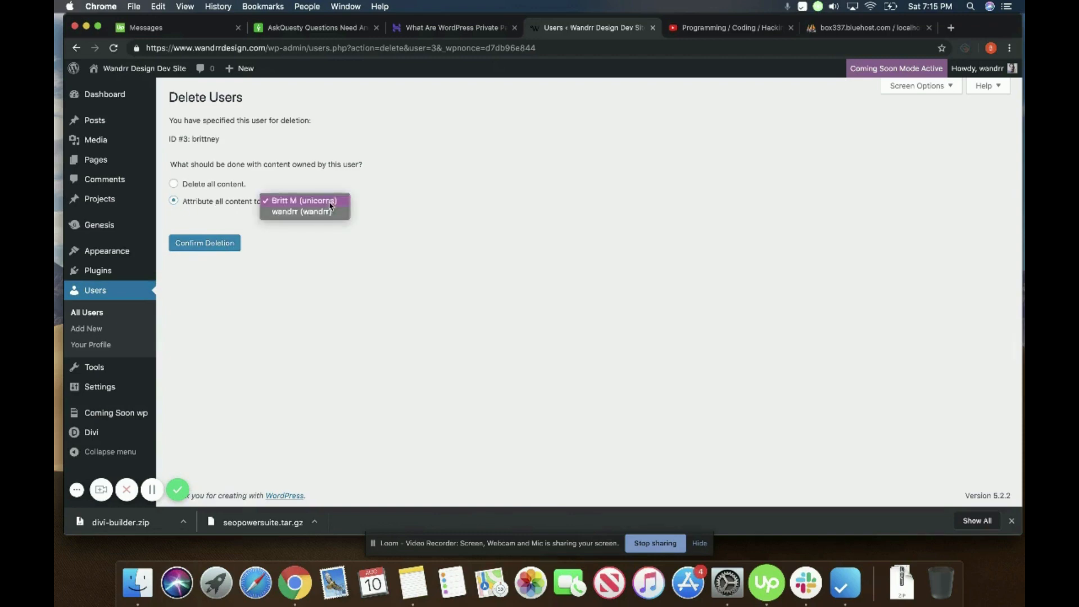
pyautogui.click(329, 203)
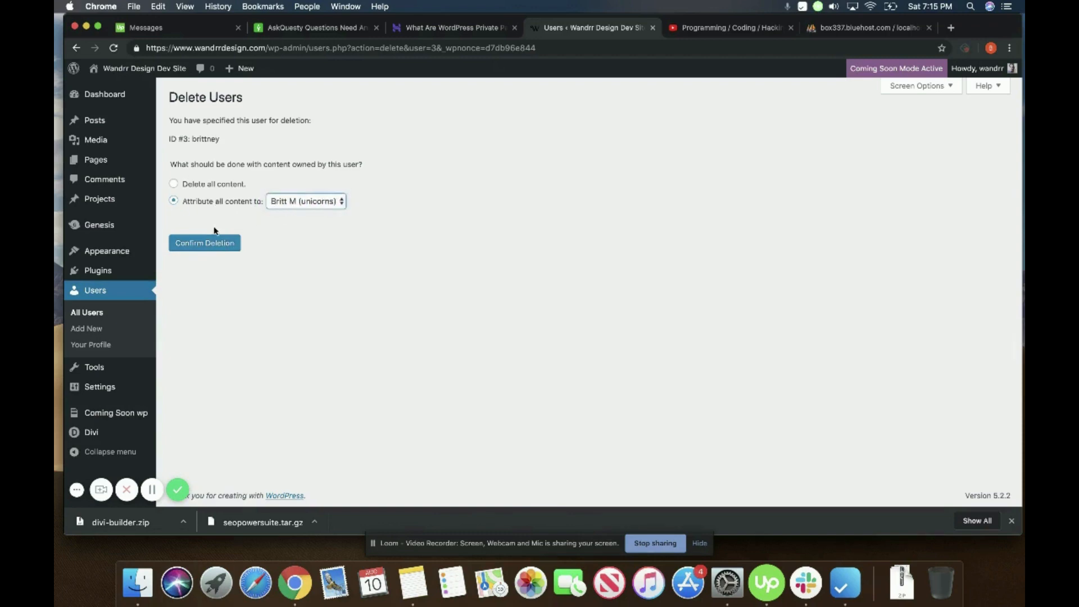
pyautogui.click(215, 245)
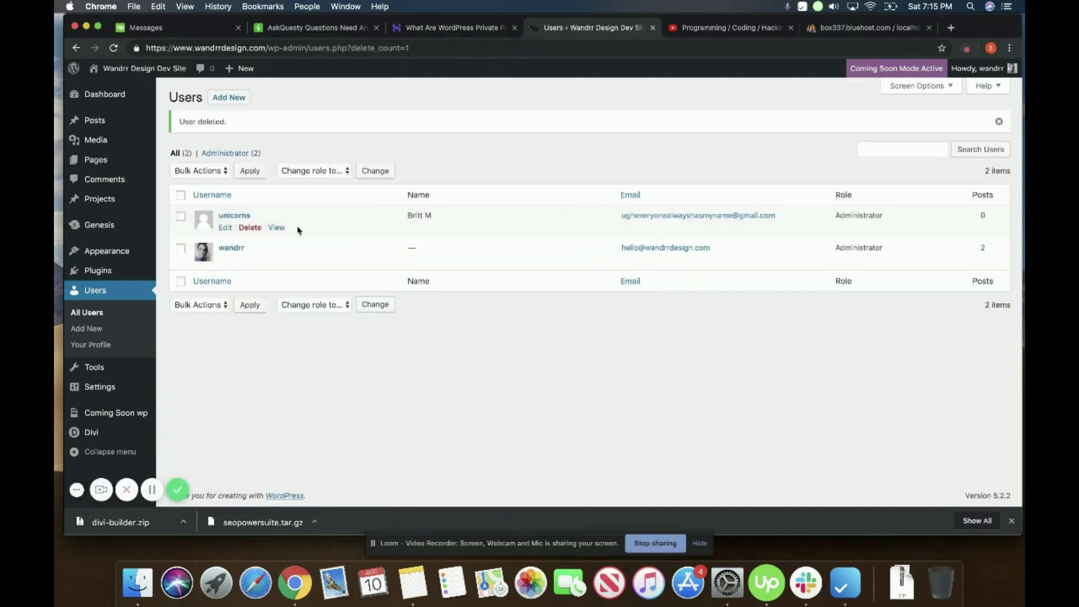
pyautogui.click(227, 228)
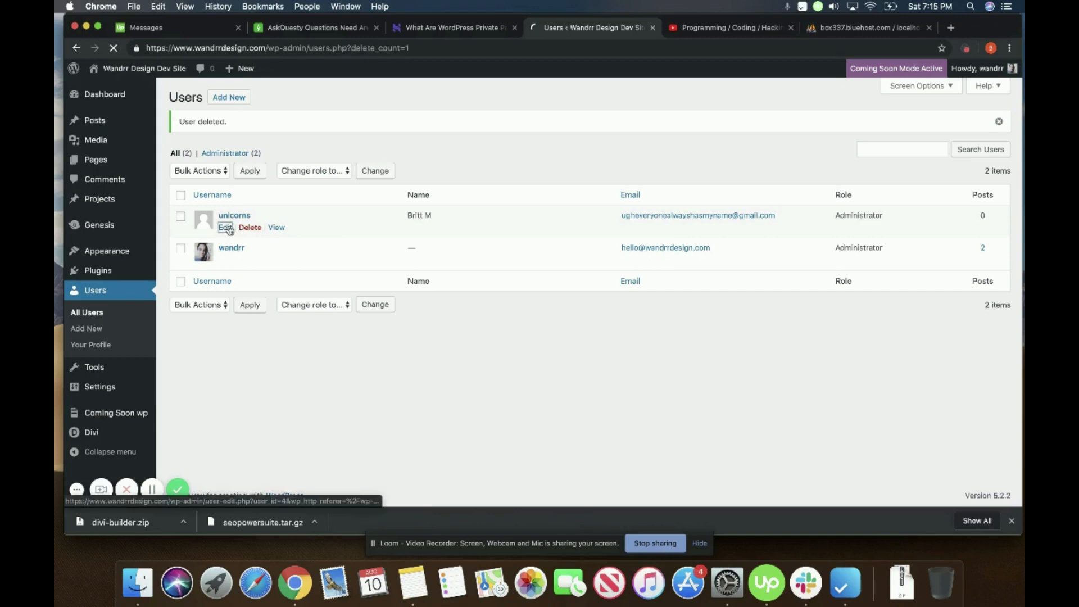
# Step: Look over the new administrator's profile fields, then switch to the phpMyAdmin database tab
pyautogui.scroll(-8, 349, 282)
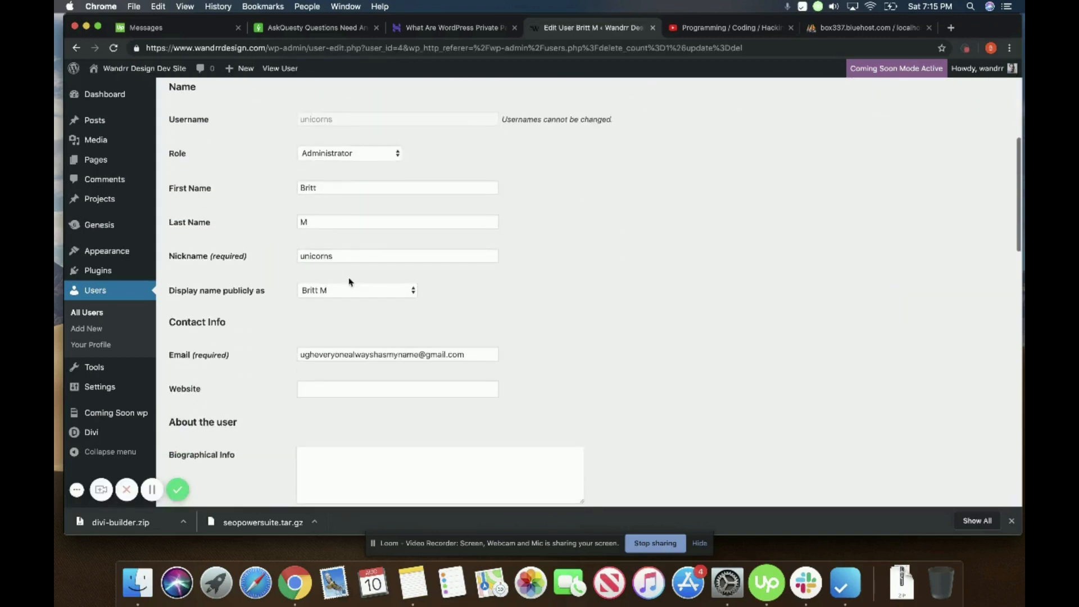
pyautogui.scroll(-2, 349, 282)
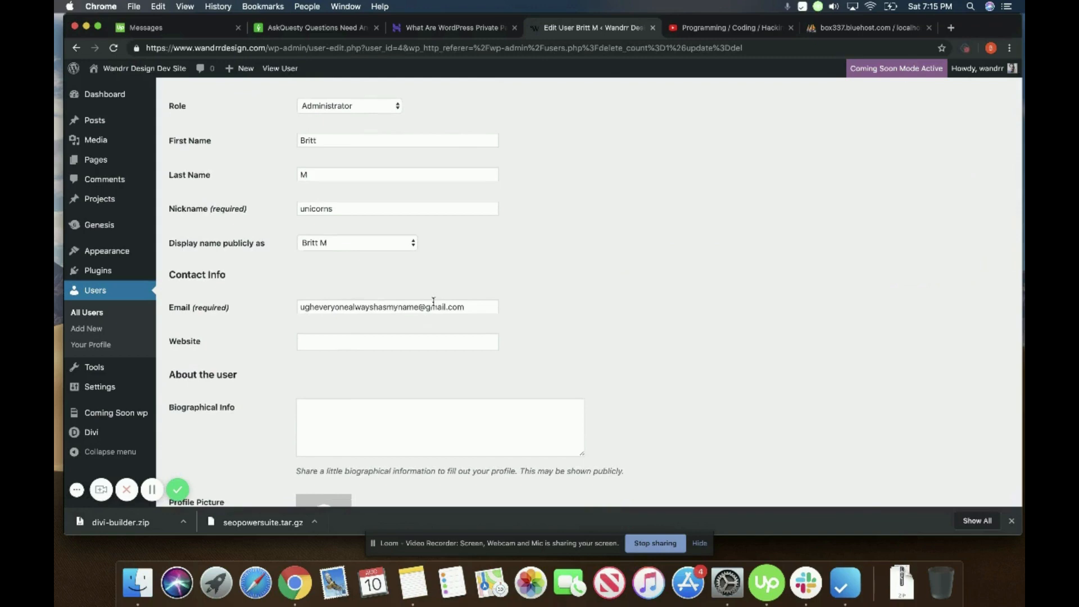
pyautogui.scroll(-5, 433, 301)
pyautogui.scroll(10, 434, 306)
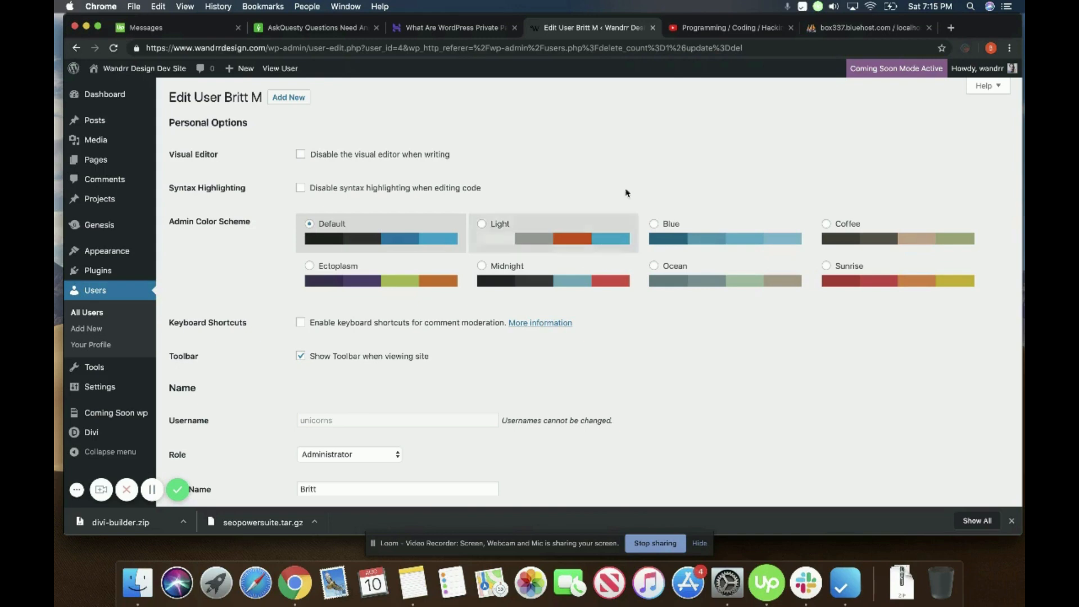
pyautogui.click(839, 34)
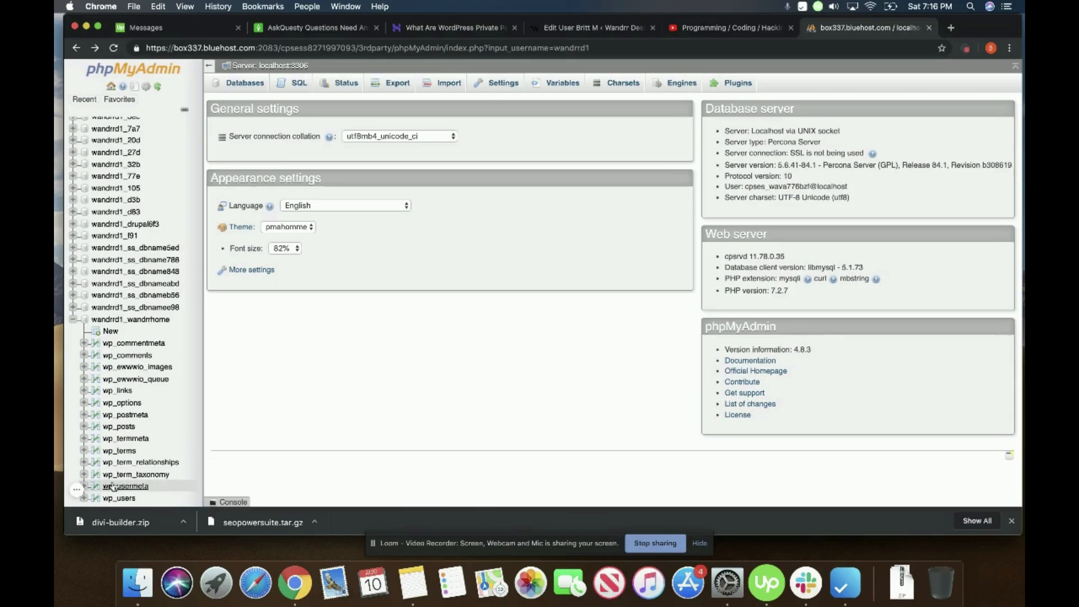
pyautogui.click(77, 490)
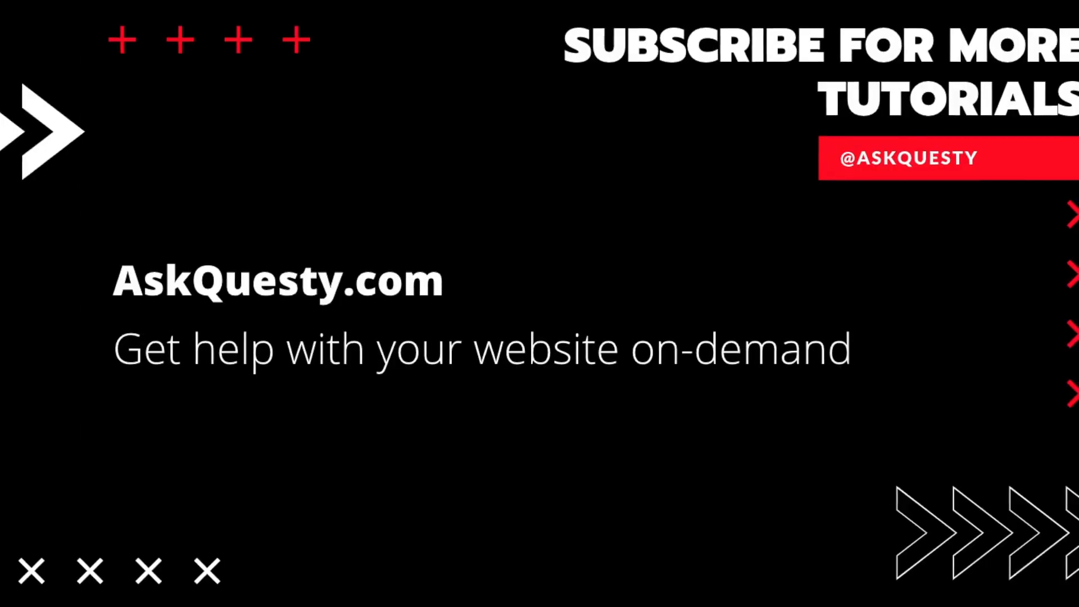